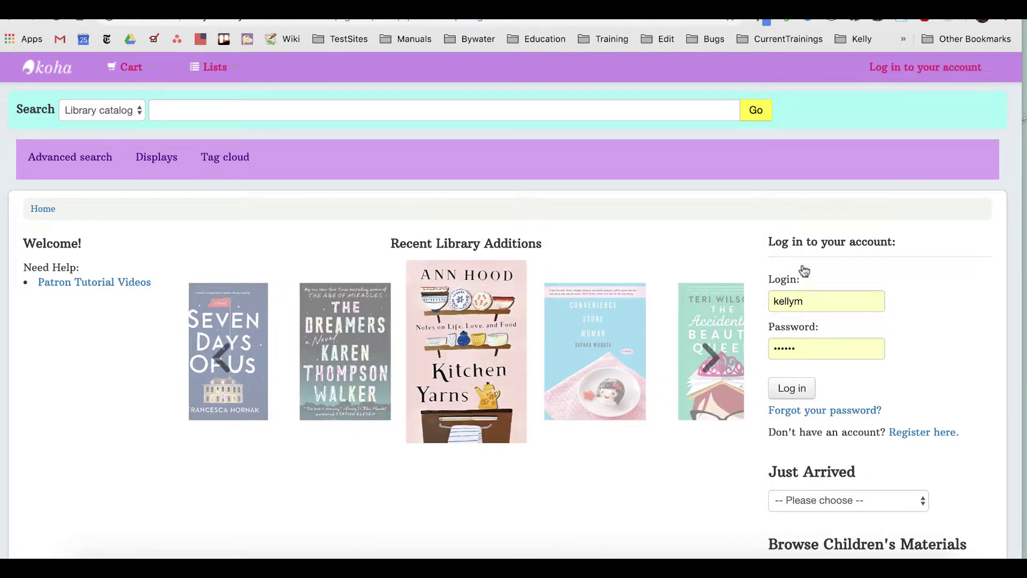
Step: Open the login dialog and follow 'Forgot your password?' to the recovery page
click(886, 70)
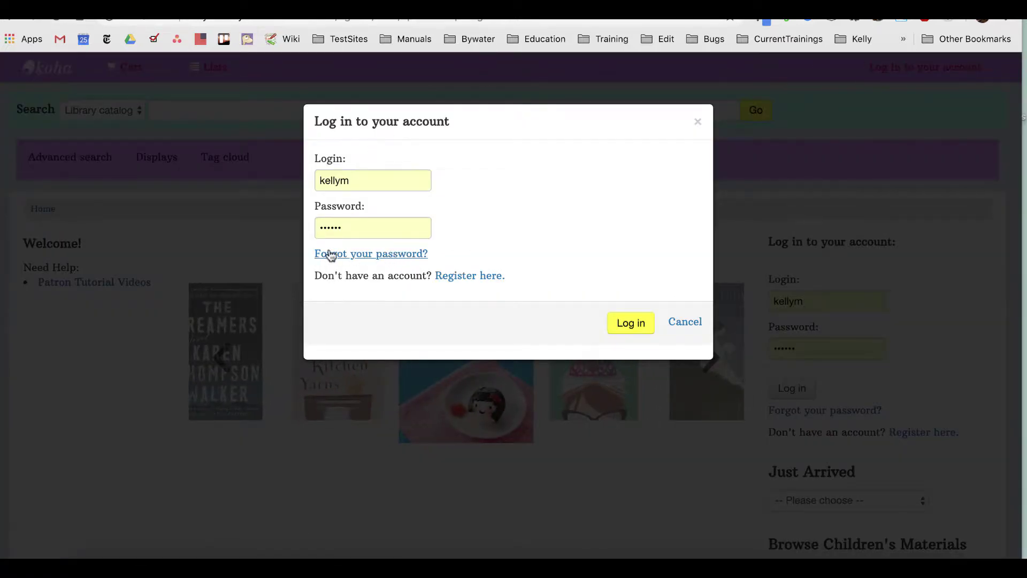
click(347, 255)
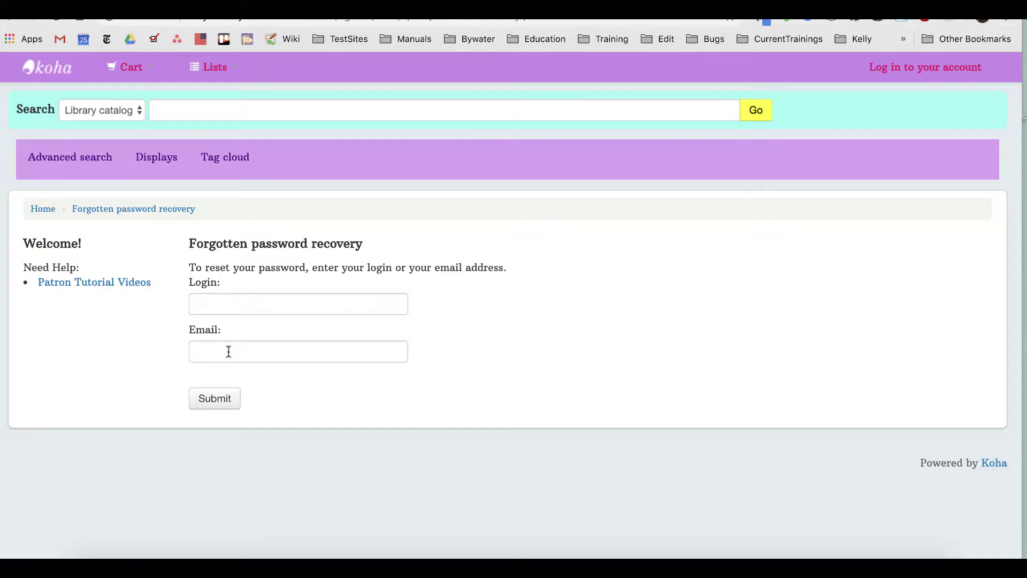
Step: Enter the patron's login in the Login field and submit the password recovery request
click(226, 304)
text(el)
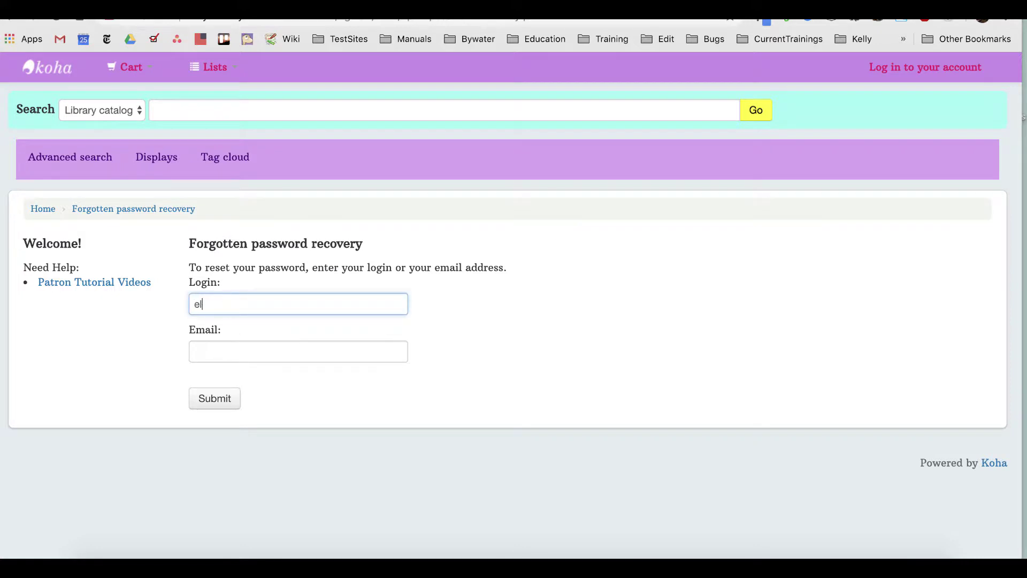
text(izabeth.bennet)
click(228, 354)
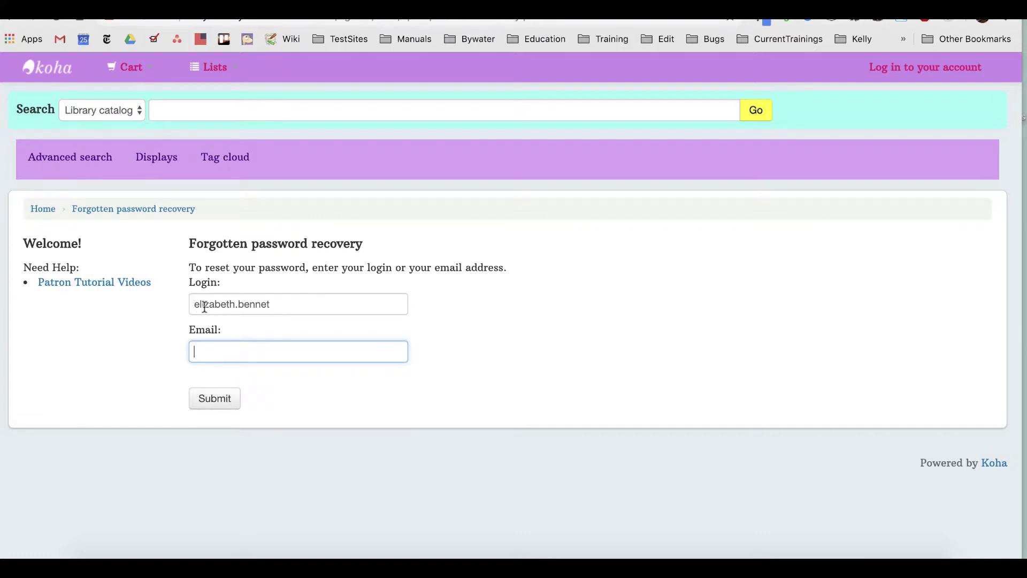
click(211, 401)
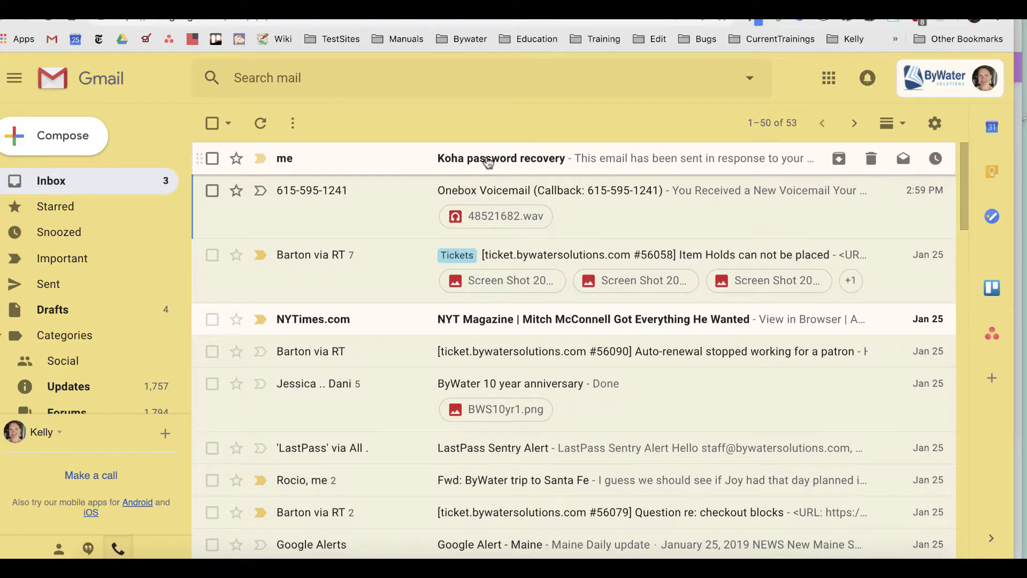
Step: Open the 'Koha password recovery' message in the Gmail inbox
click(488, 163)
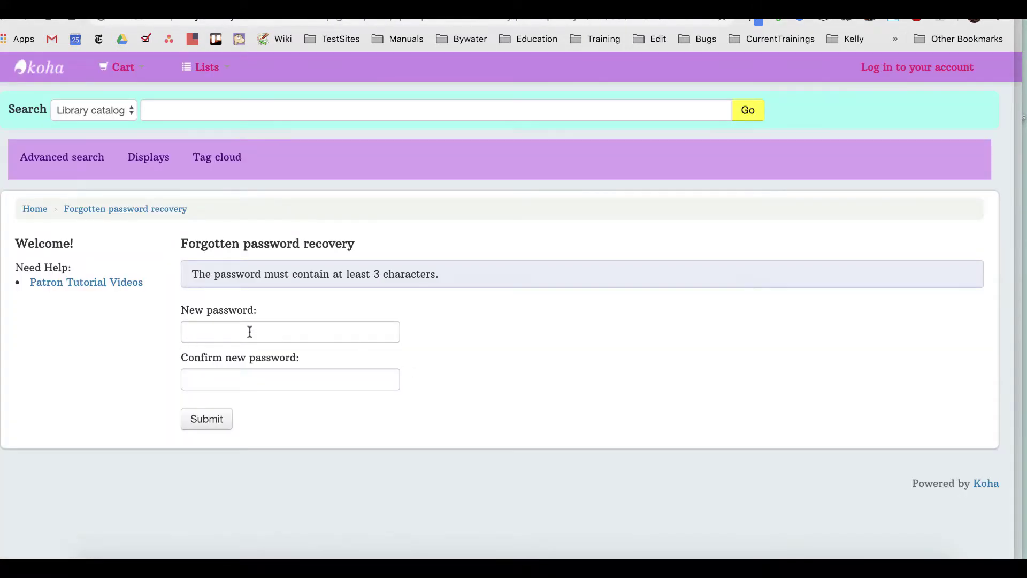
Step: Enter and confirm the new password, submit it, and dismiss Chrome's Update password prompt
click(206, 332)
text(1234)
key(Tab)
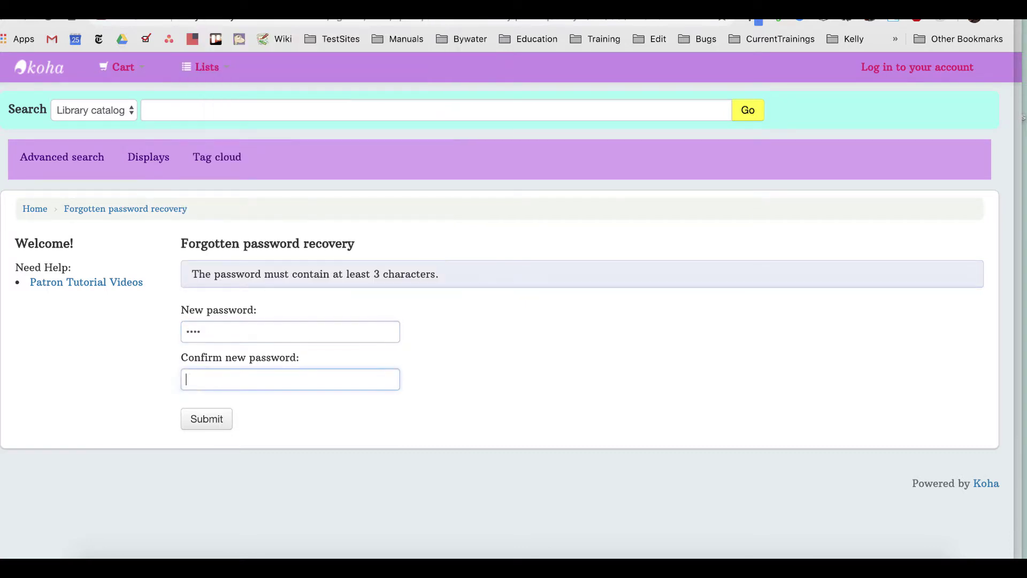
text(1234)
click(223, 423)
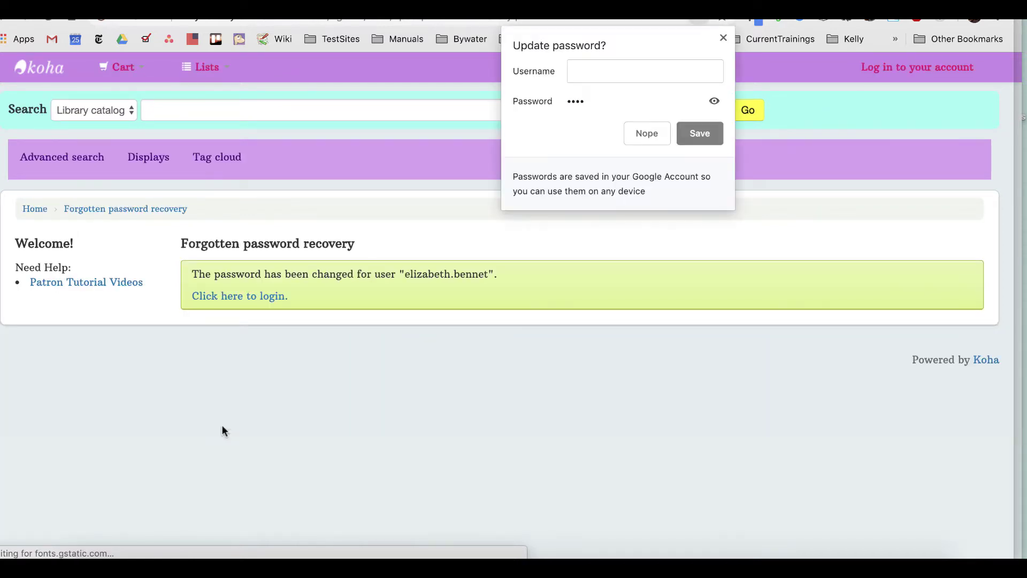
click(723, 39)
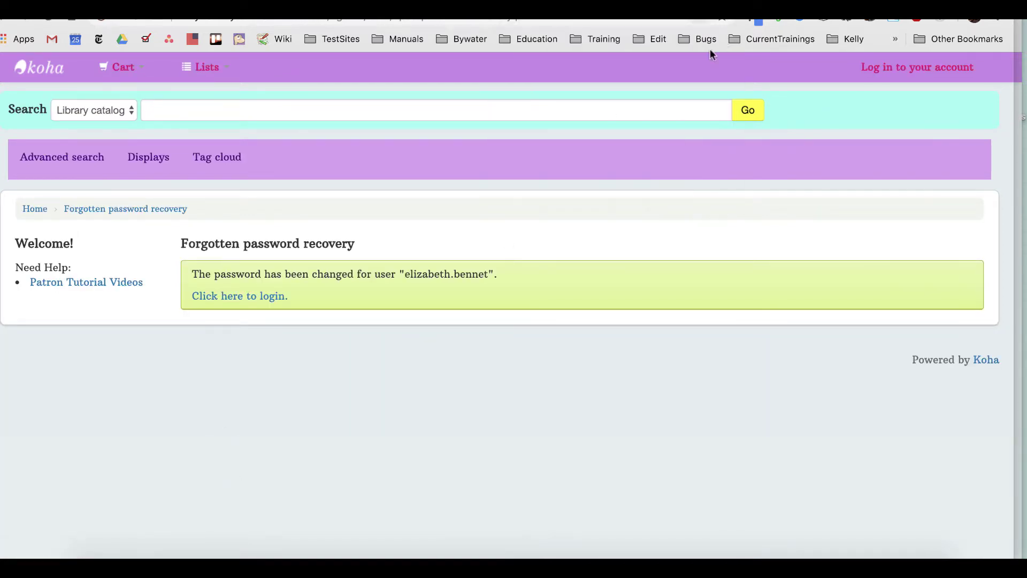
Step: Log in from the confirmation link with the patron's login and the new password
click(232, 301)
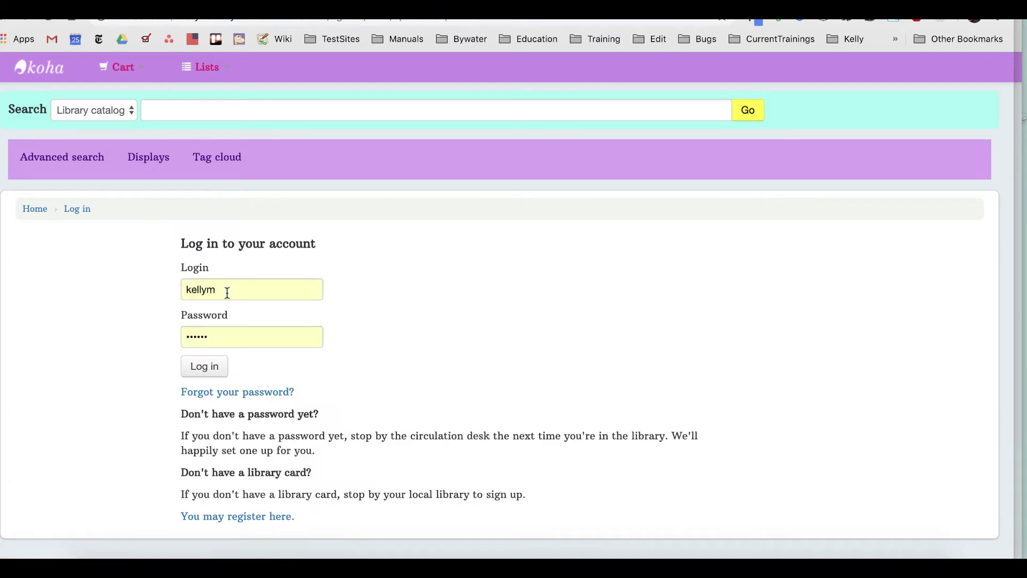
click(226, 291)
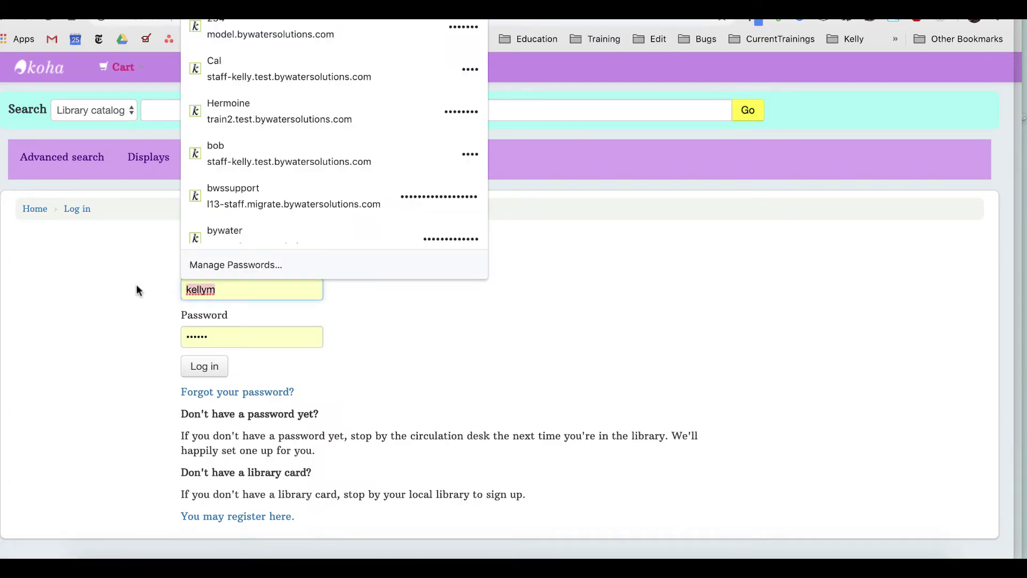
key(ctrl+a)
text(eli)
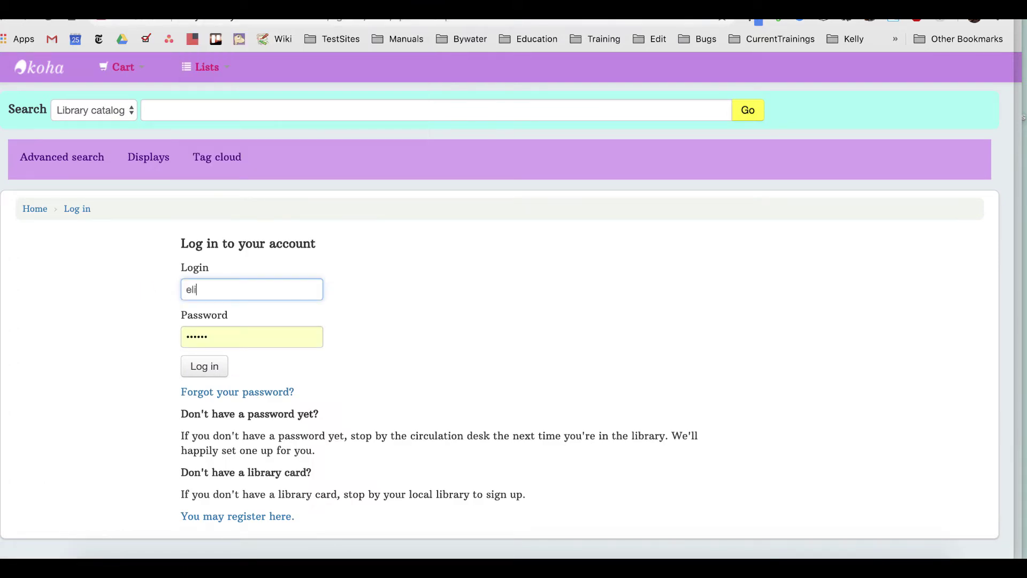
text(zabeth.bennet)
key(Tab)
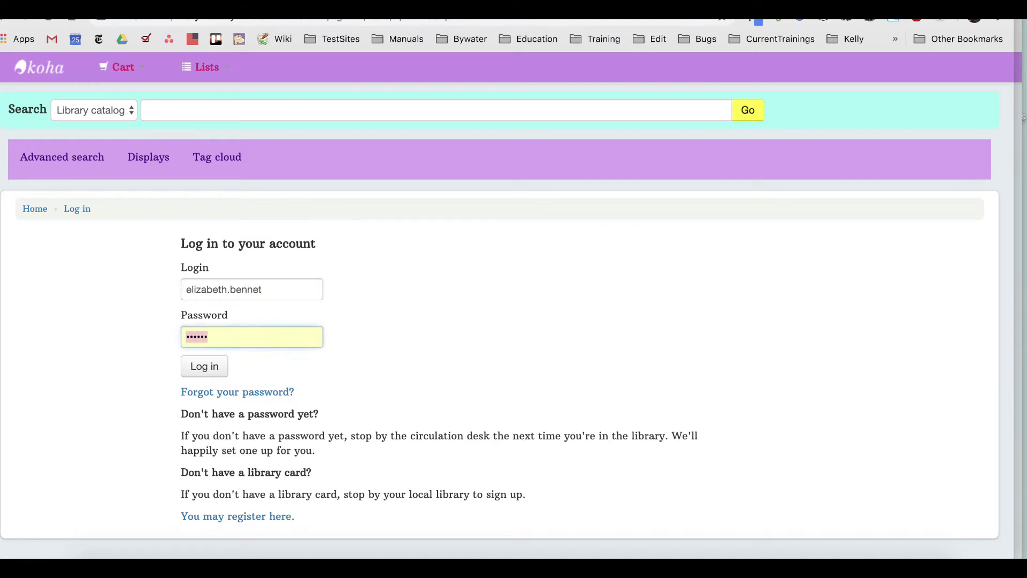
text(1234)
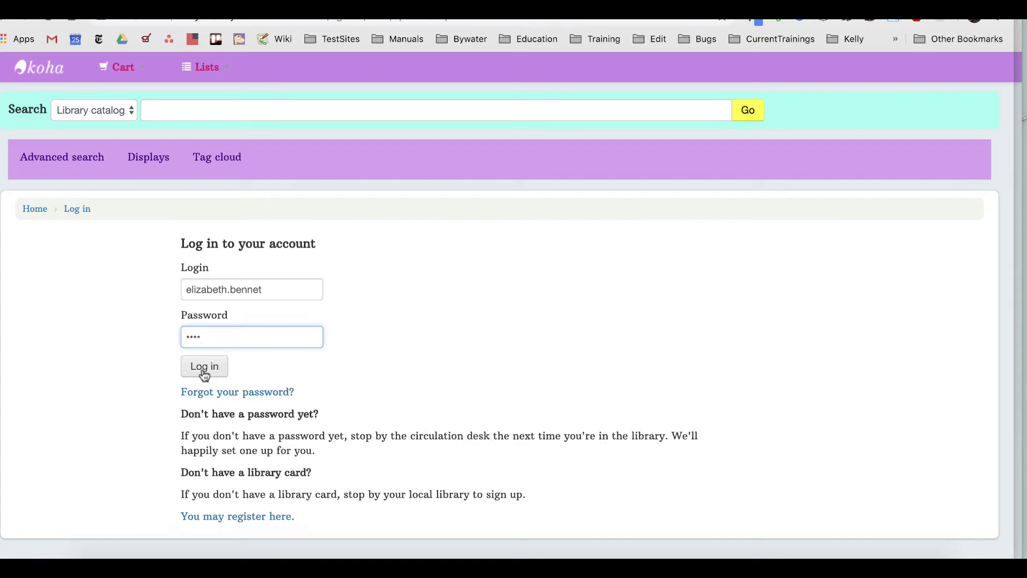
click(204, 374)
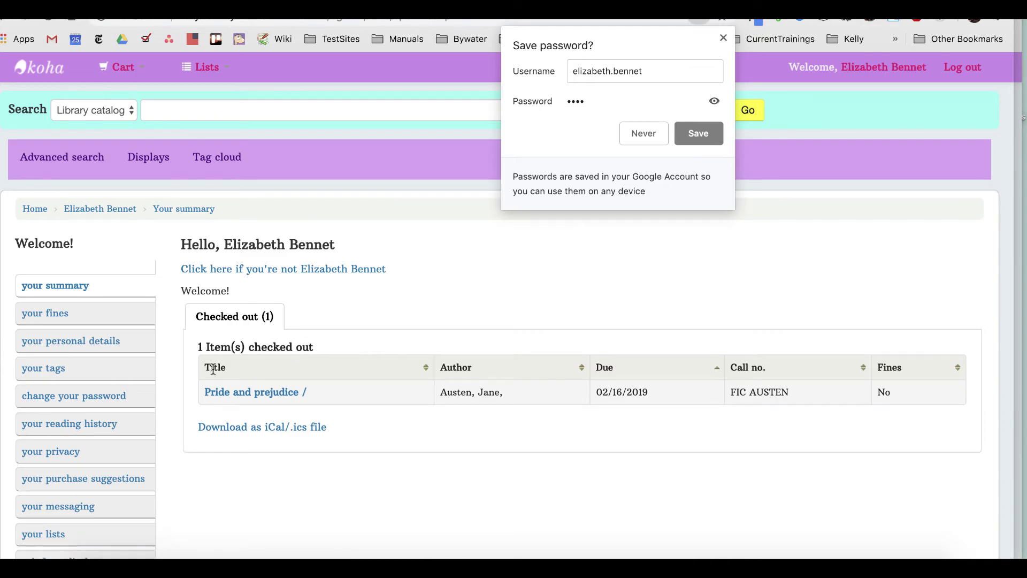
Step: Dismiss Chrome's Save password prompt and scroll down to the checked-out Pride and prejudice item
click(723, 38)
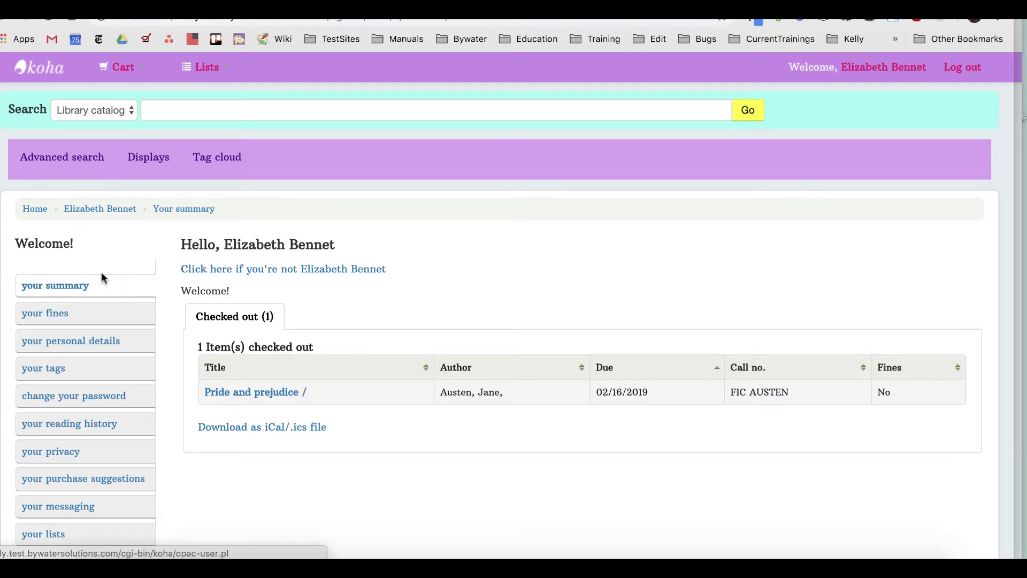
scroll(83, 334, down, 3)
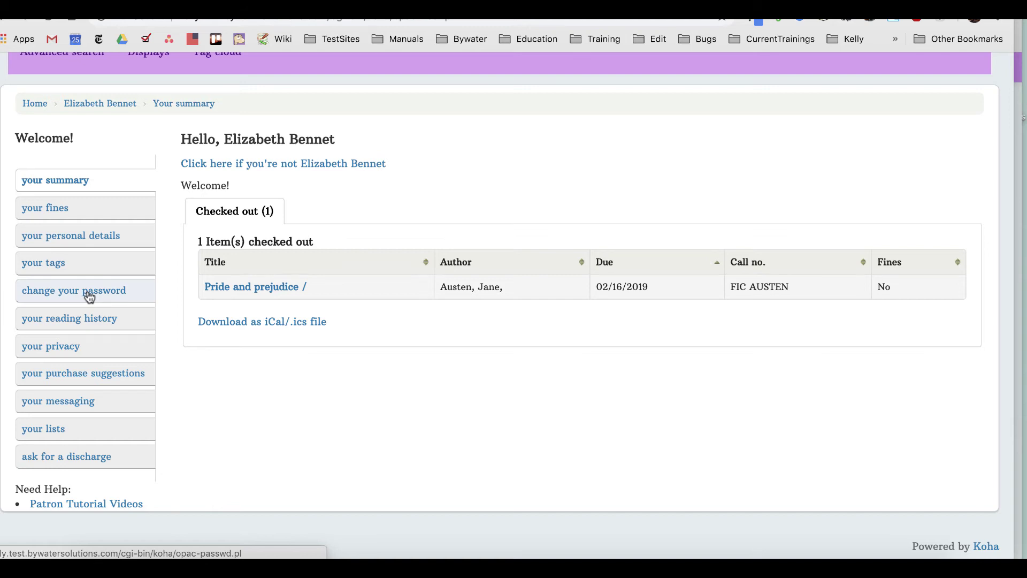
Step: On the change-password page, enter the current password and the new password twice, then submit
click(89, 294)
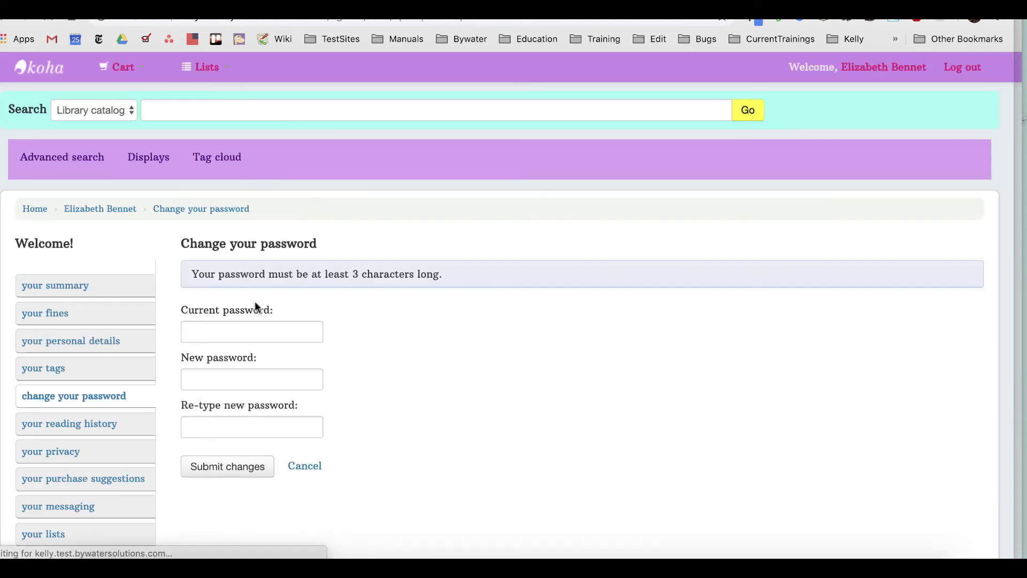
click(241, 332)
text(••••)
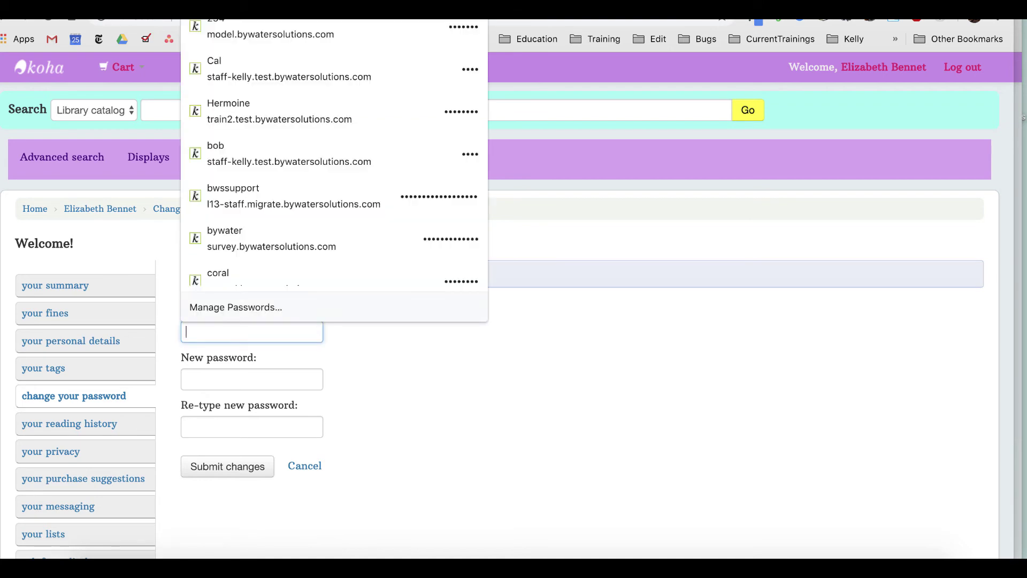
key(Tab)
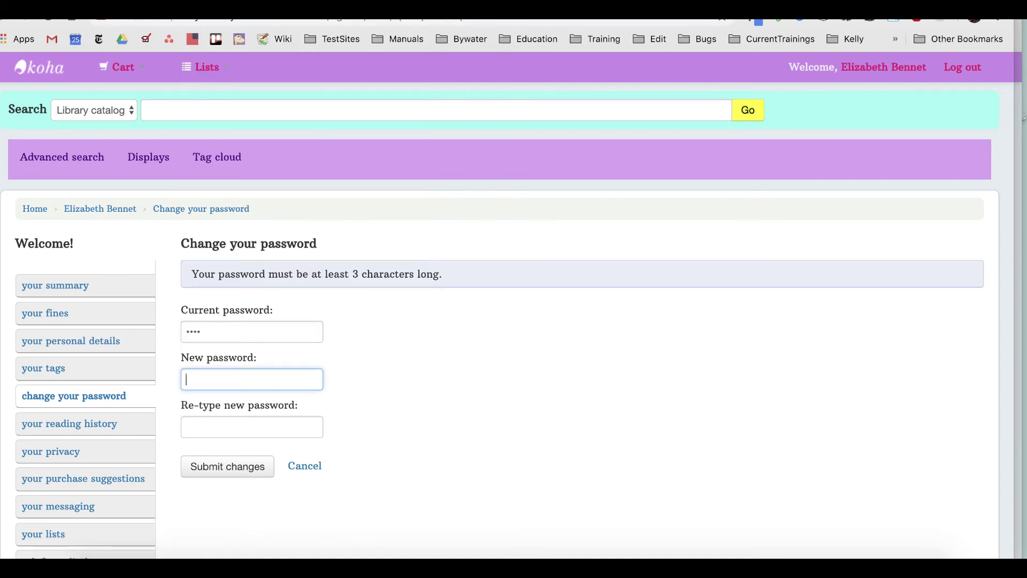
text(••••)
key(Tab)
text(••••)
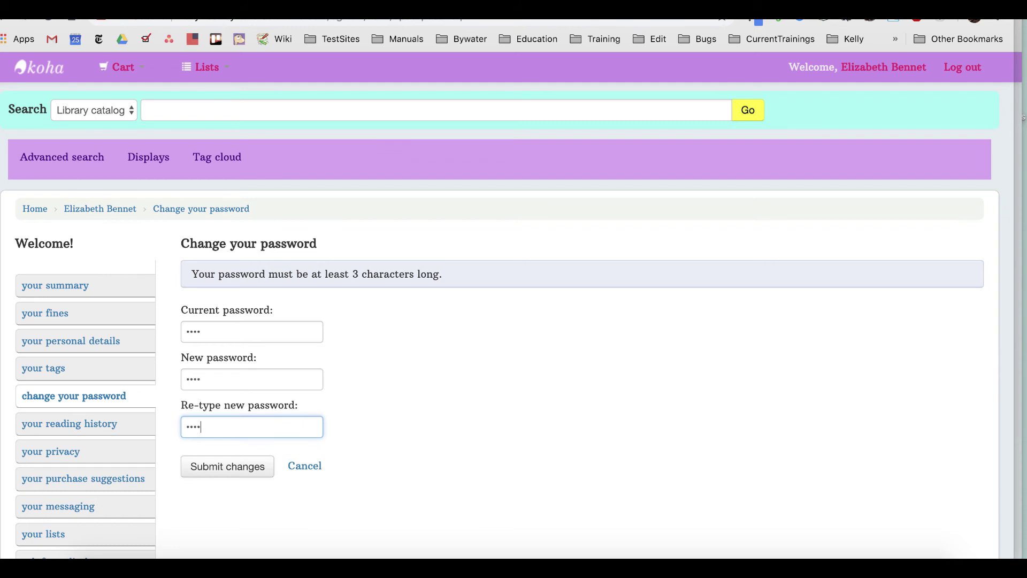
click(230, 468)
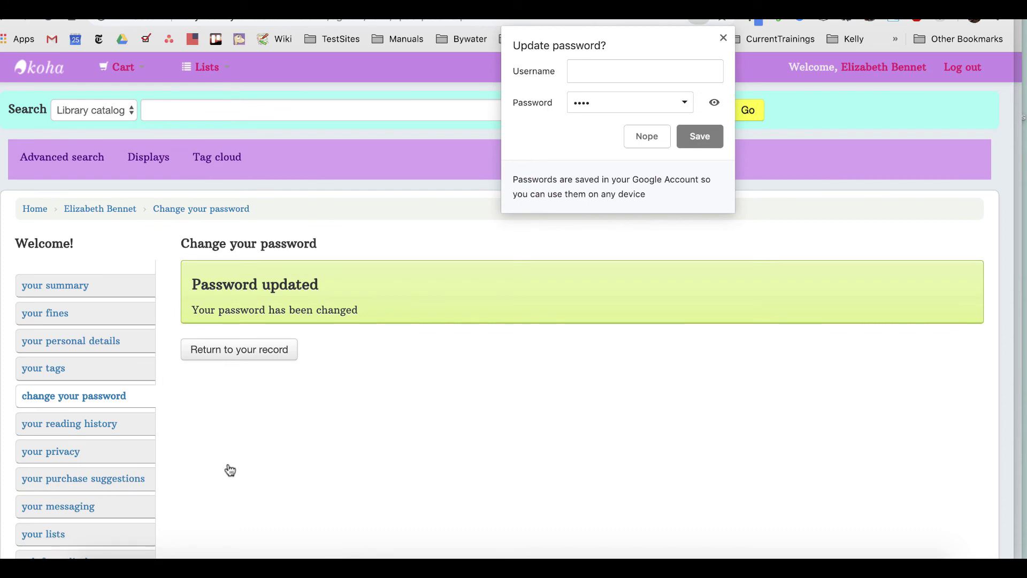
Step: Close Chrome's 'Update password?' bubble, leaving the 'Password updated' confirmation
click(724, 37)
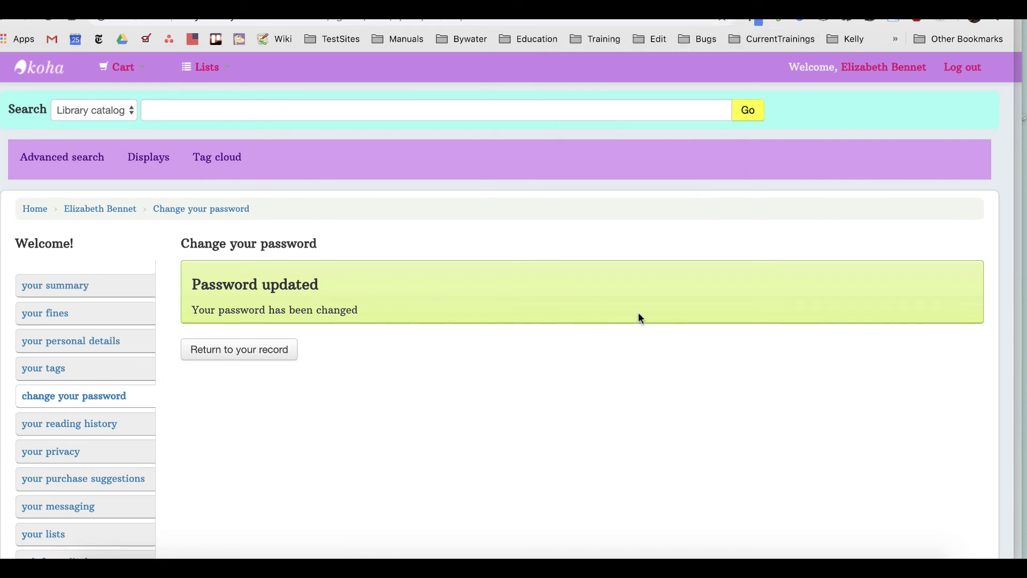